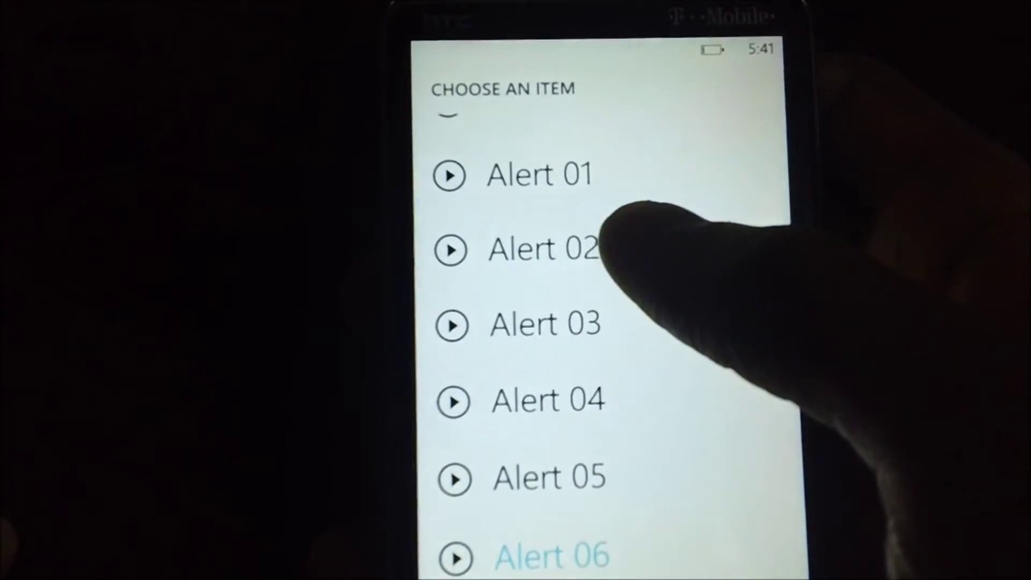
Choose Alert 02 as the new text message sound, replacing Alert 06.
left_click(524, 260)
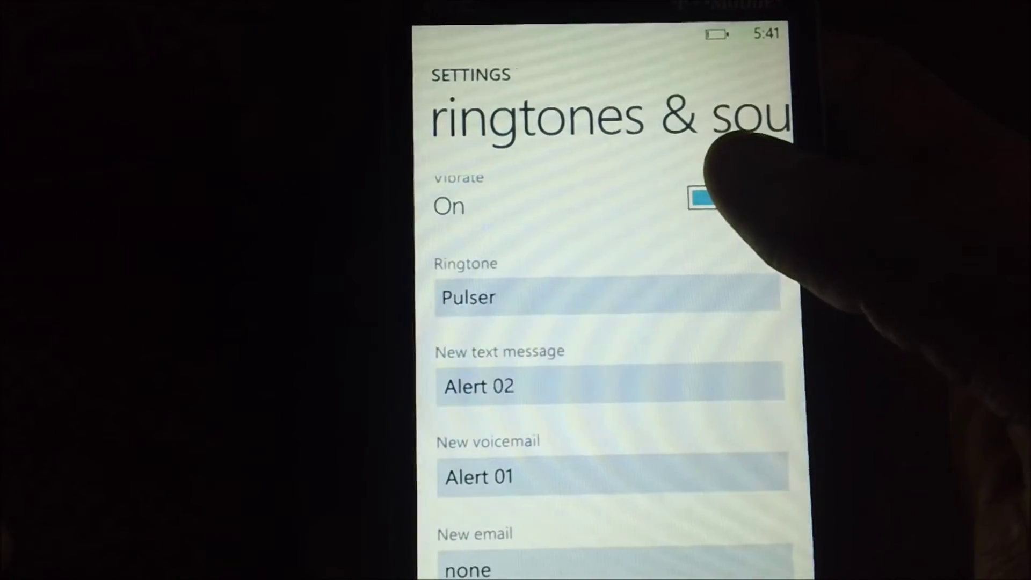
scroll(613, 372, "down", 3)
scroll(612, 362, "down", 3)
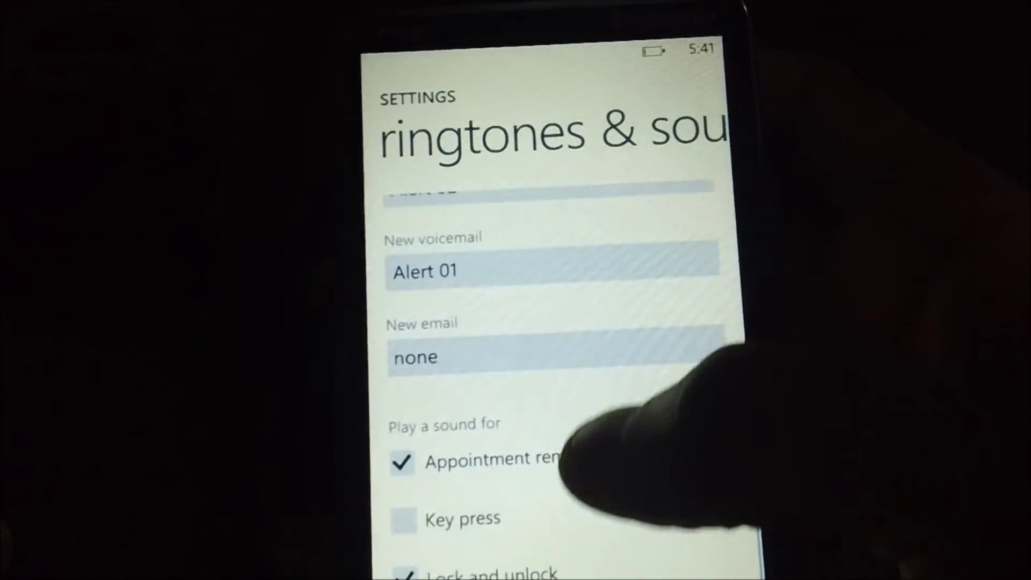
scroll(565, 322, "up", 1)
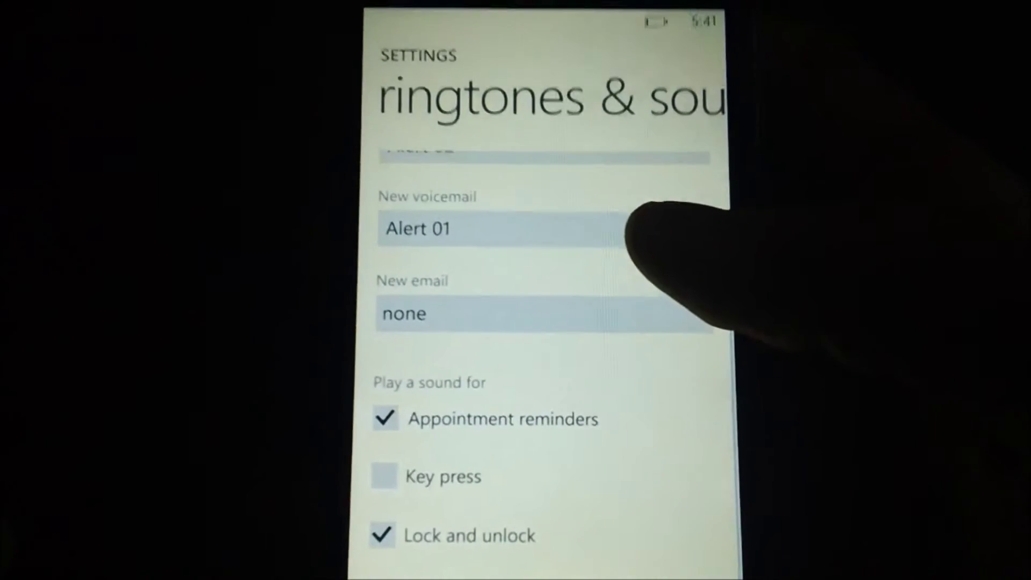